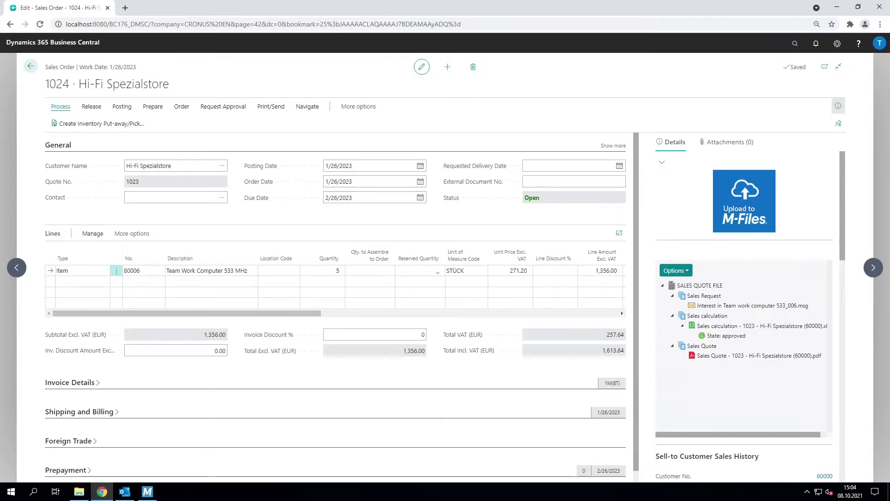
Step: Upload the signed quote PDF from Outlook into M-Files as a Sales Order document
left_click(124, 491)
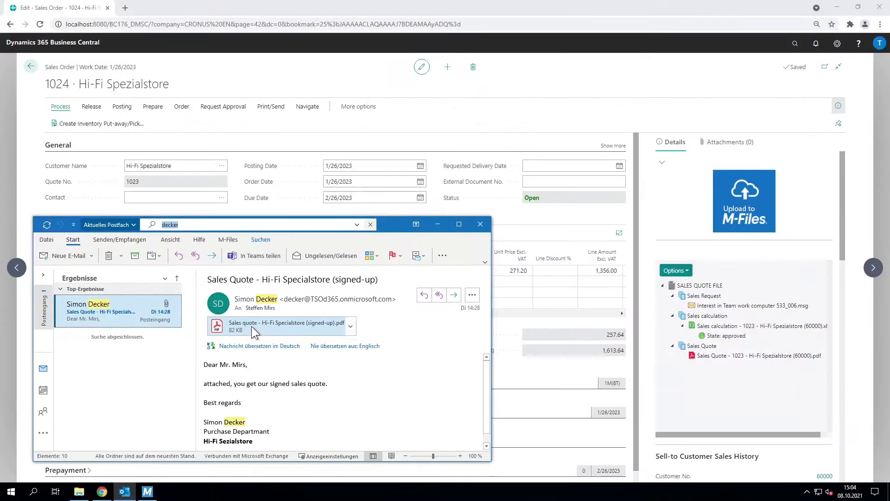
left_click_drag(251, 327, 719, 314)
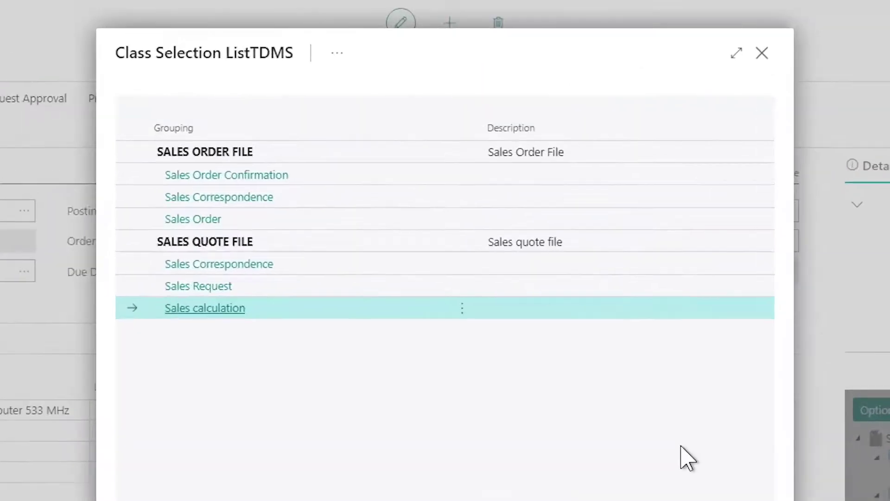
left_click(182, 229)
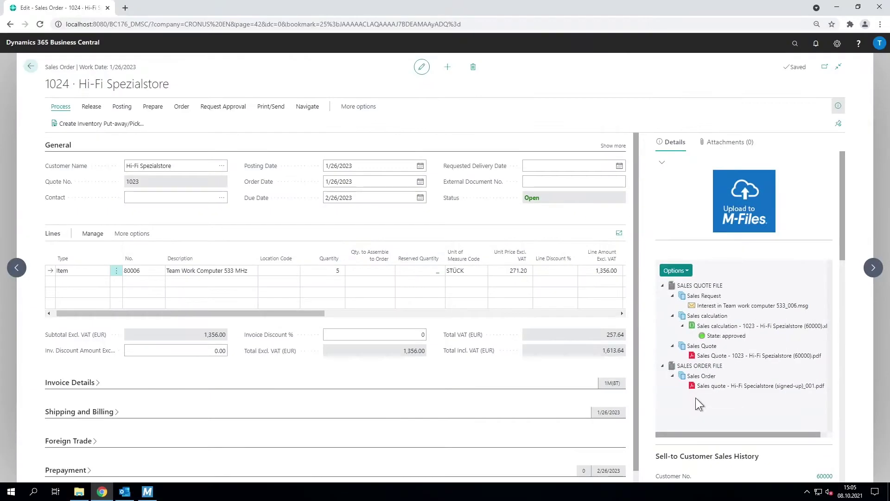
Step: Archive the signed-quote email as Sales Correspondence with the keyword 'pc'
left_click(124, 492)
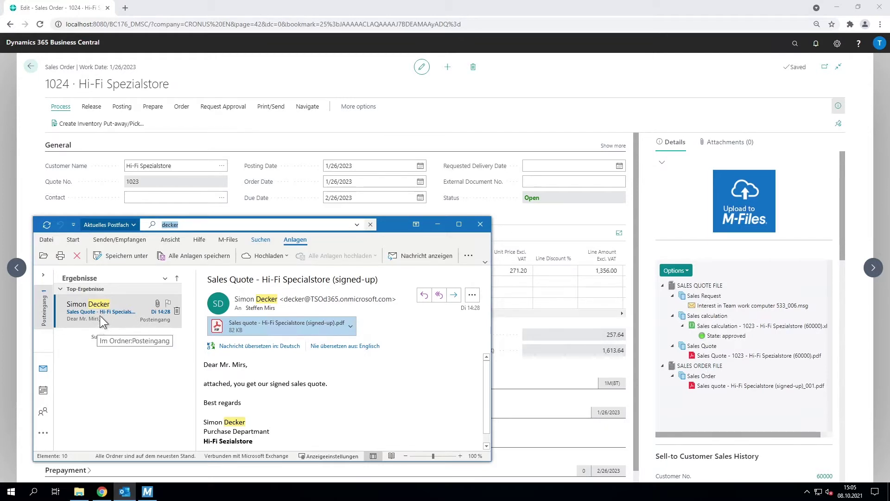
left_click_drag(98, 319, 691, 334)
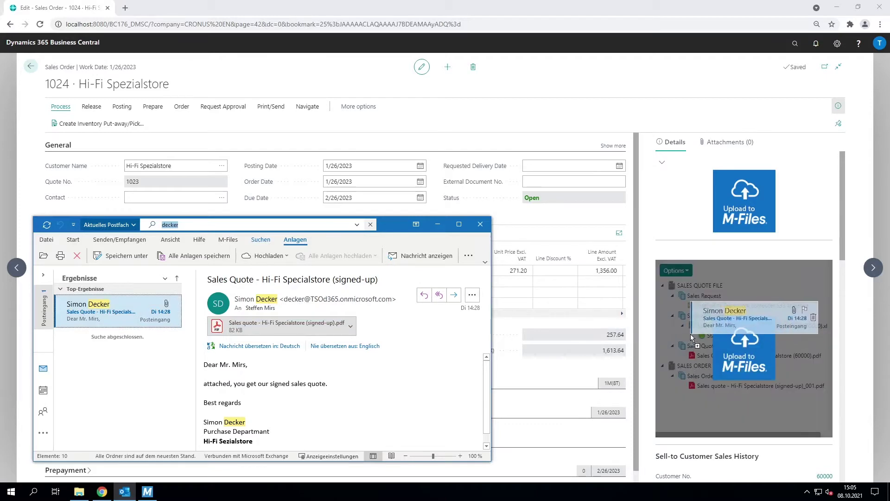
left_click_drag(691, 333, 703, 333)
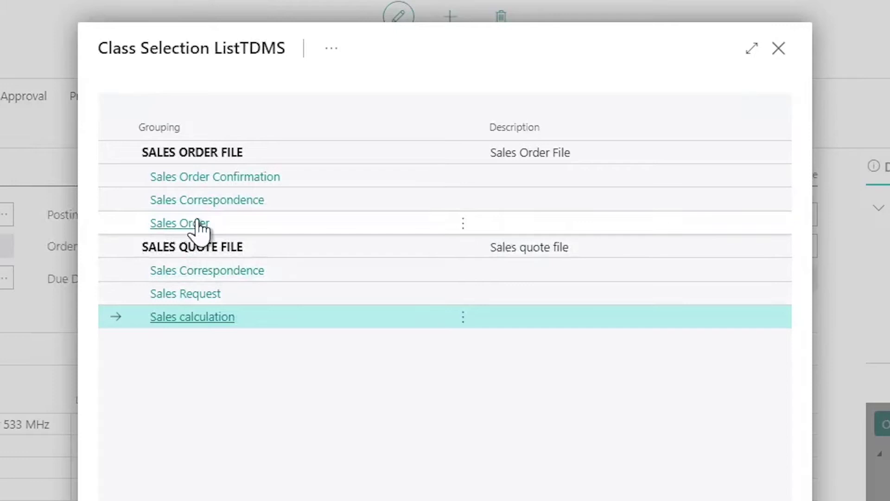
left_click(207, 203)
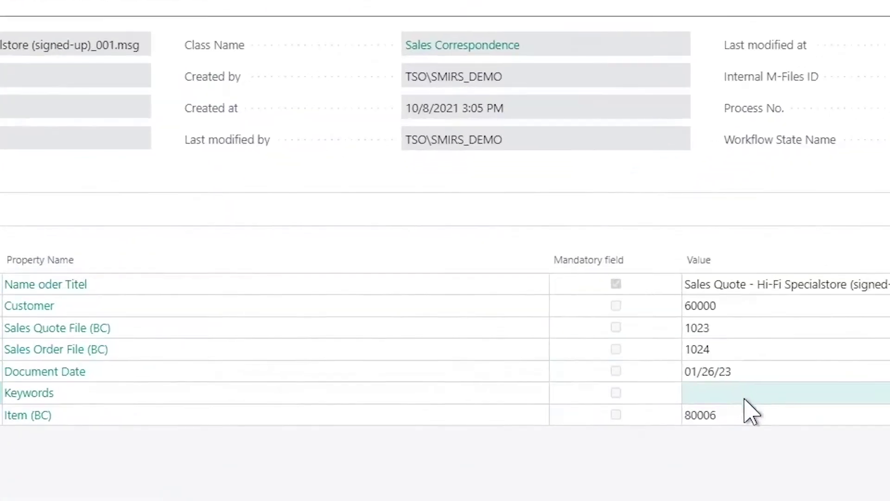
left_click(578, 324)
type("pc")
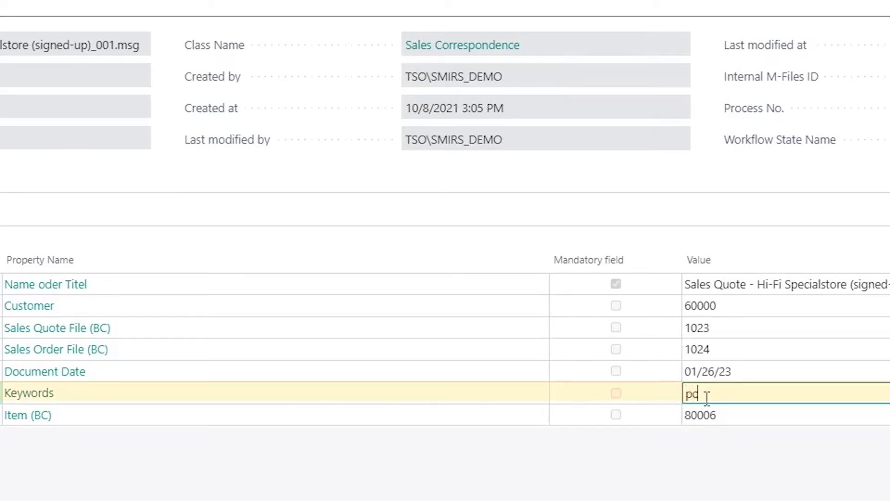
key("Return")
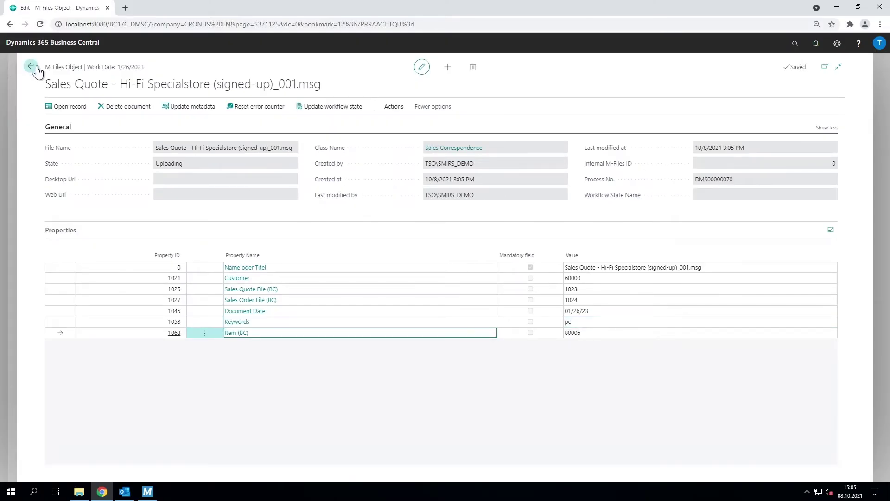
Step: Go back to sales order 1024 and select the newly archived .msg email entry
left_click(31, 67)
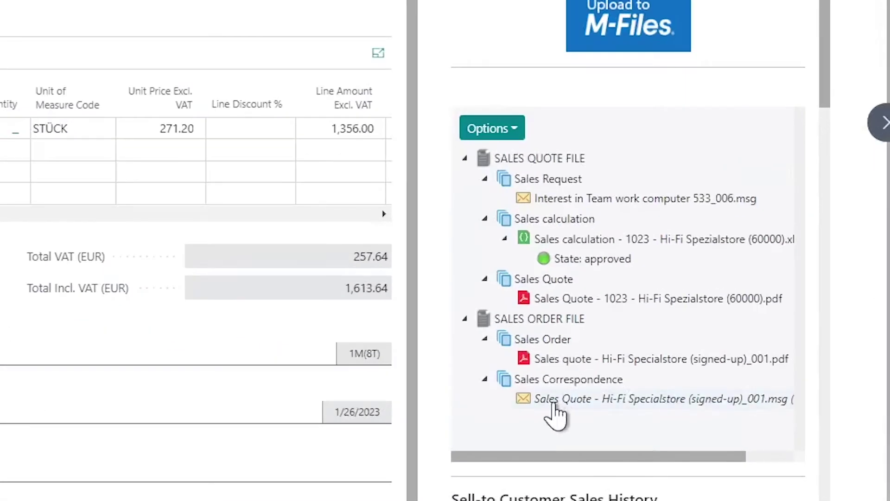
left_click(555, 404)
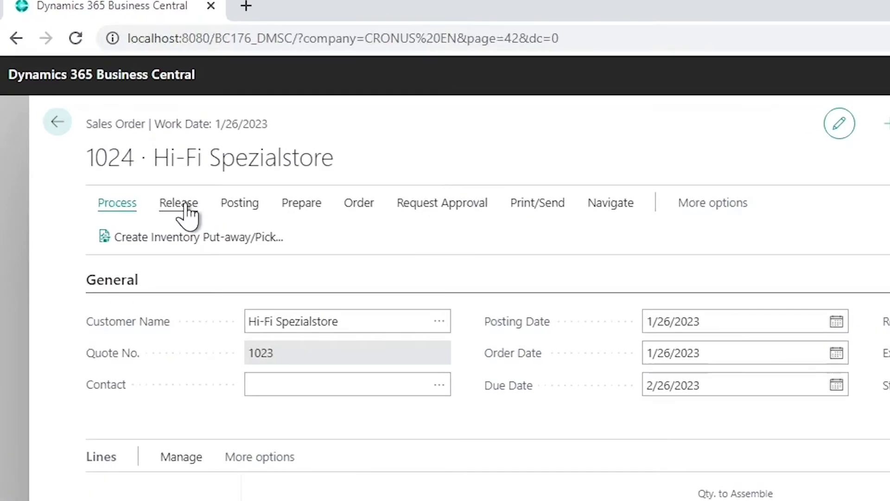
Step: Release sales order 1024 from the Release actions
left_click(182, 211)
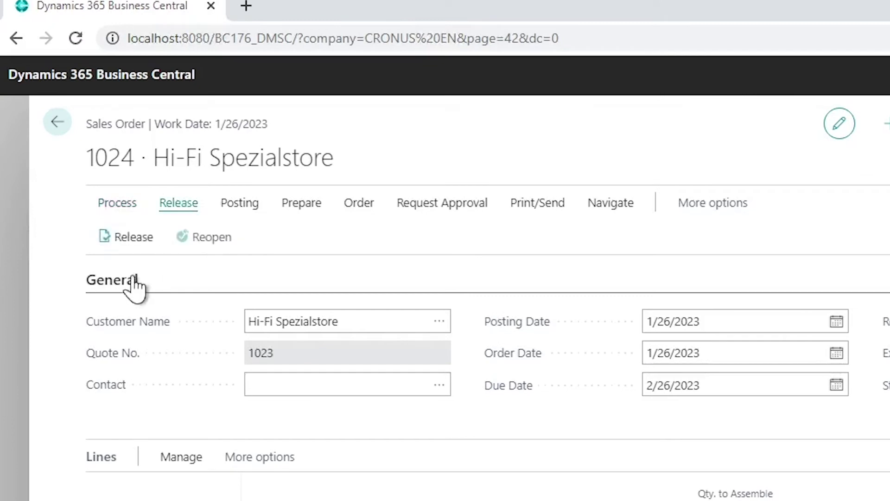
left_click(134, 246)
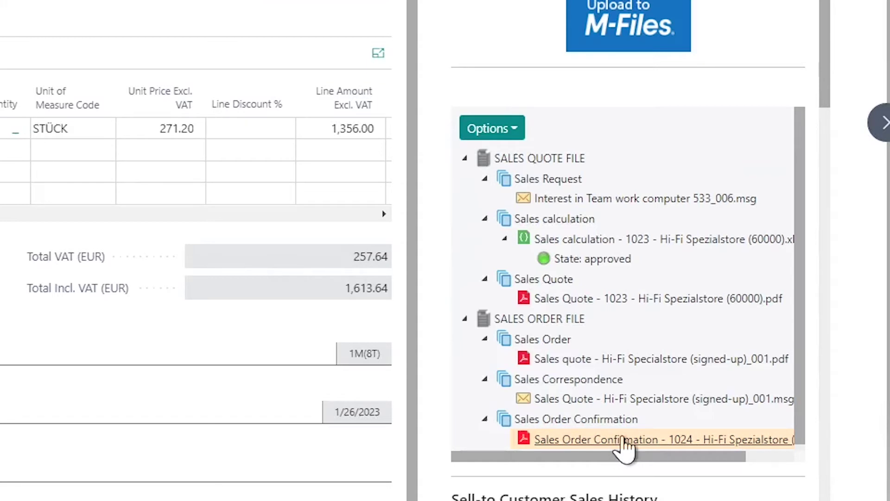
Step: Open the Sales Order Confirmation in the maximized M-Files Desktop client
right_click(624, 445)
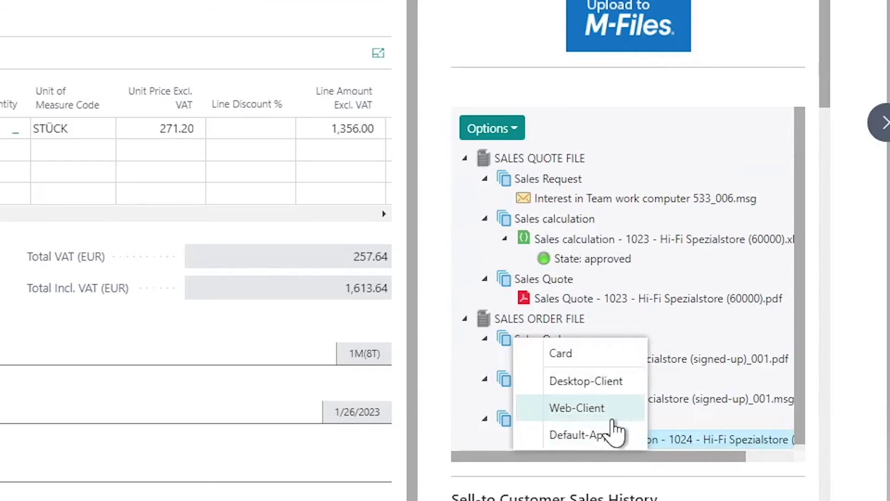
left_click(618, 384)
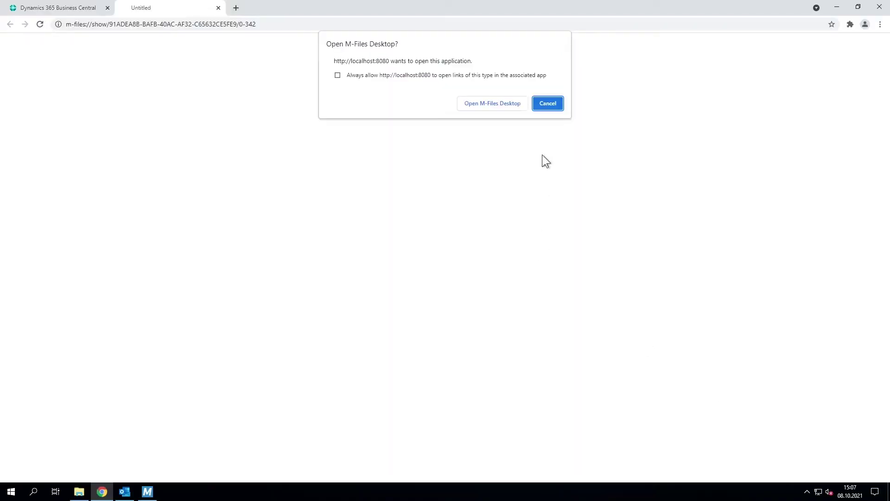
left_click(481, 103)
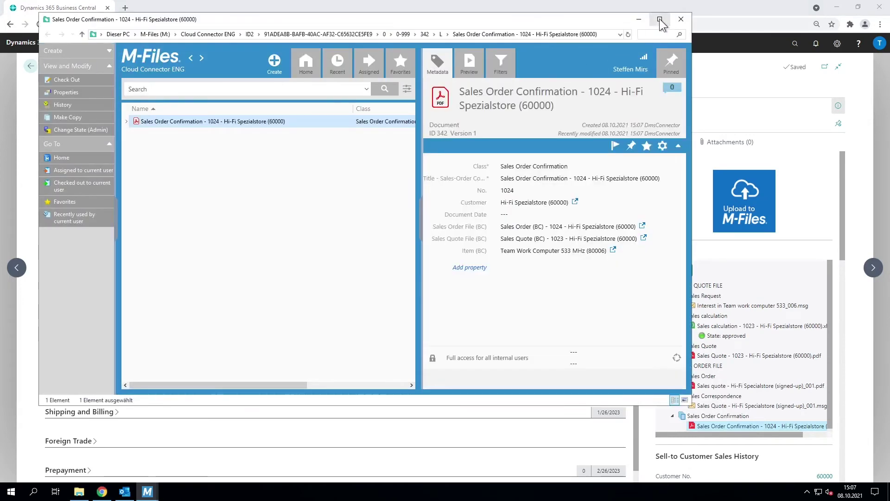
left_click(659, 19)
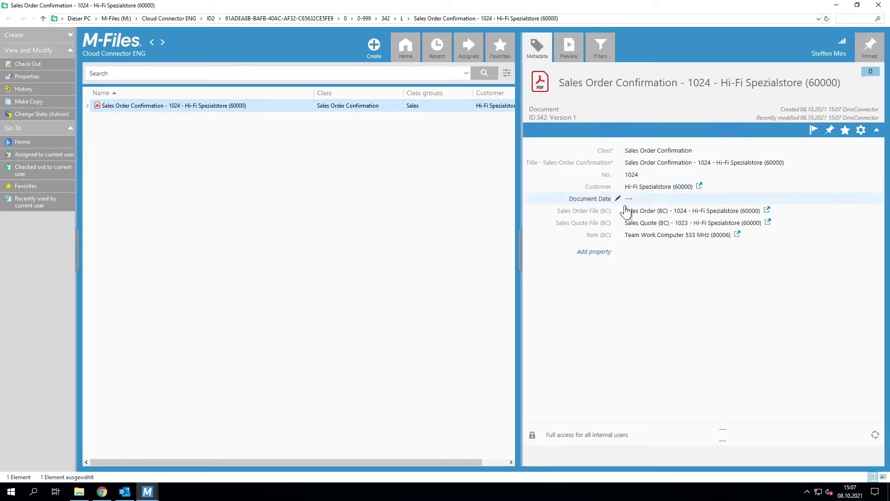
mouse_move(693, 223)
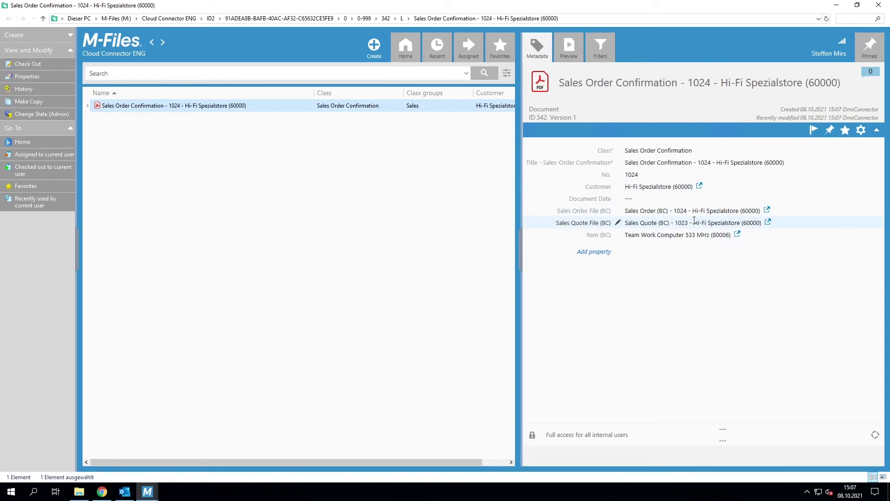
Step: Expand the confirmation's related Item, Sales Orders and Sales Quotes nodes
left_click(88, 105)
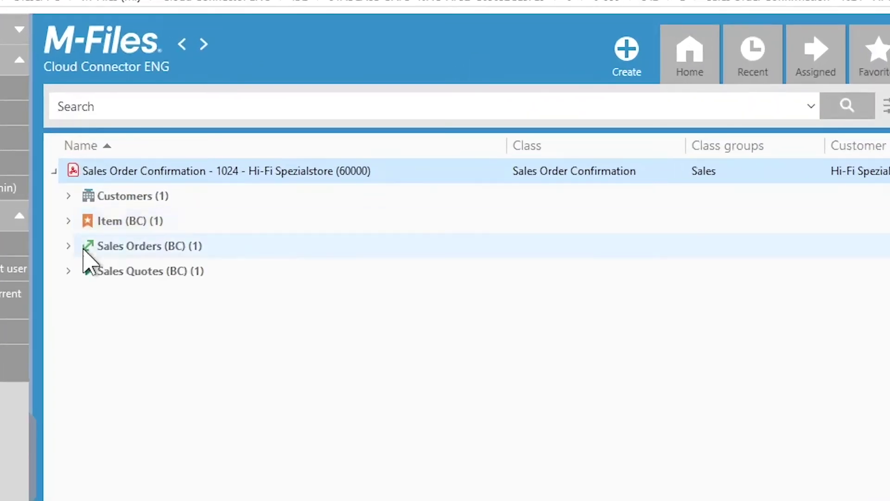
left_click(69, 220)
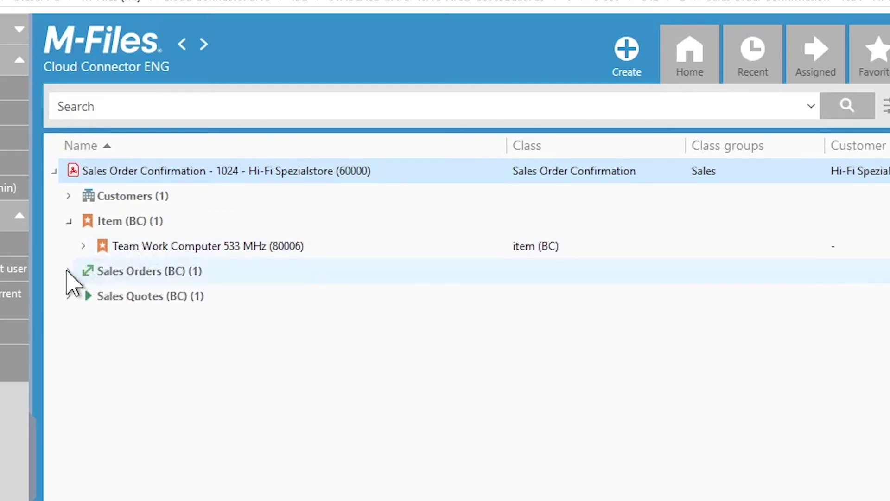
left_click(68, 271)
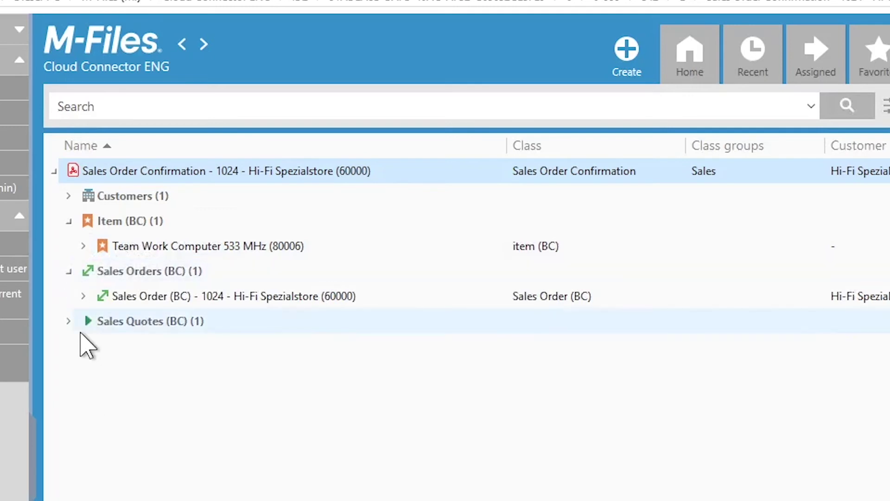
left_click(68, 321)
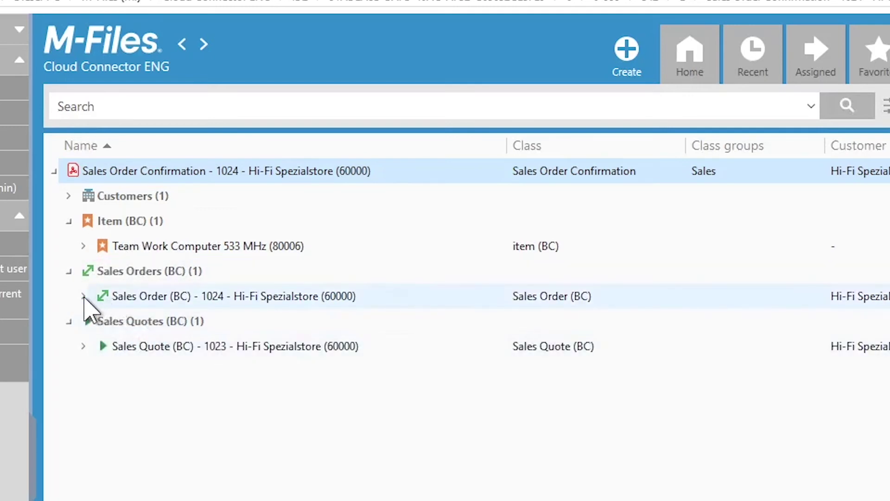
Step: List quote 1023's six documents and order 1024's three documents, then close M-Files Desktop
left_click(83, 297)
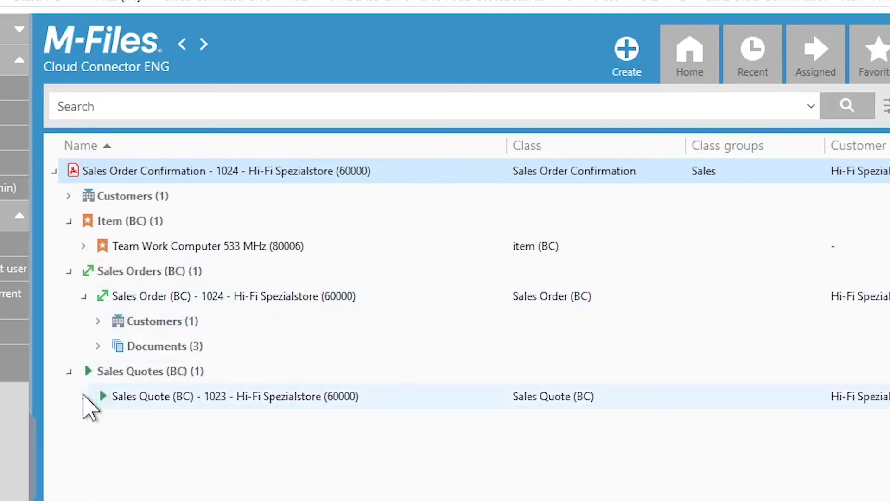
left_click(84, 395)
left_click(99, 445)
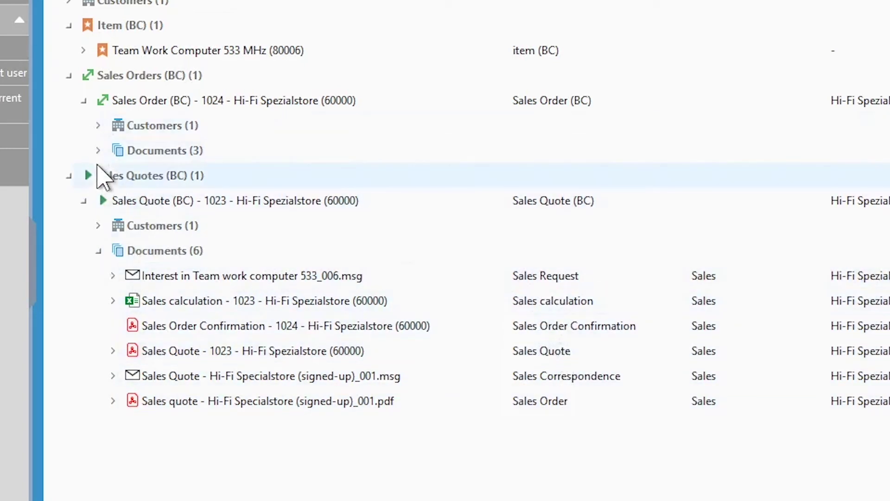
left_click(98, 151)
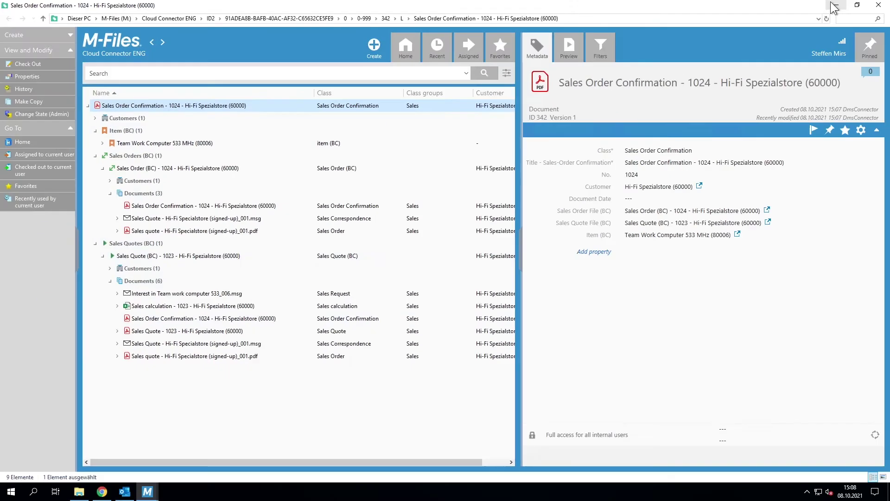
left_click(835, 5)
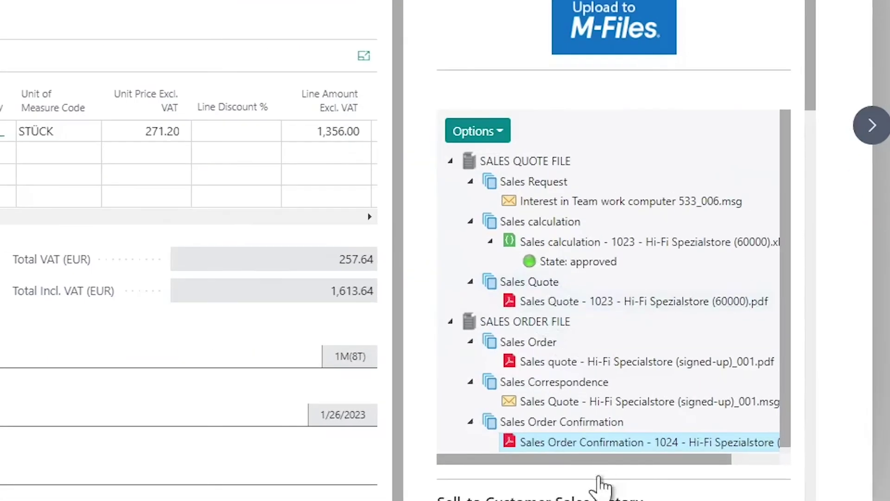